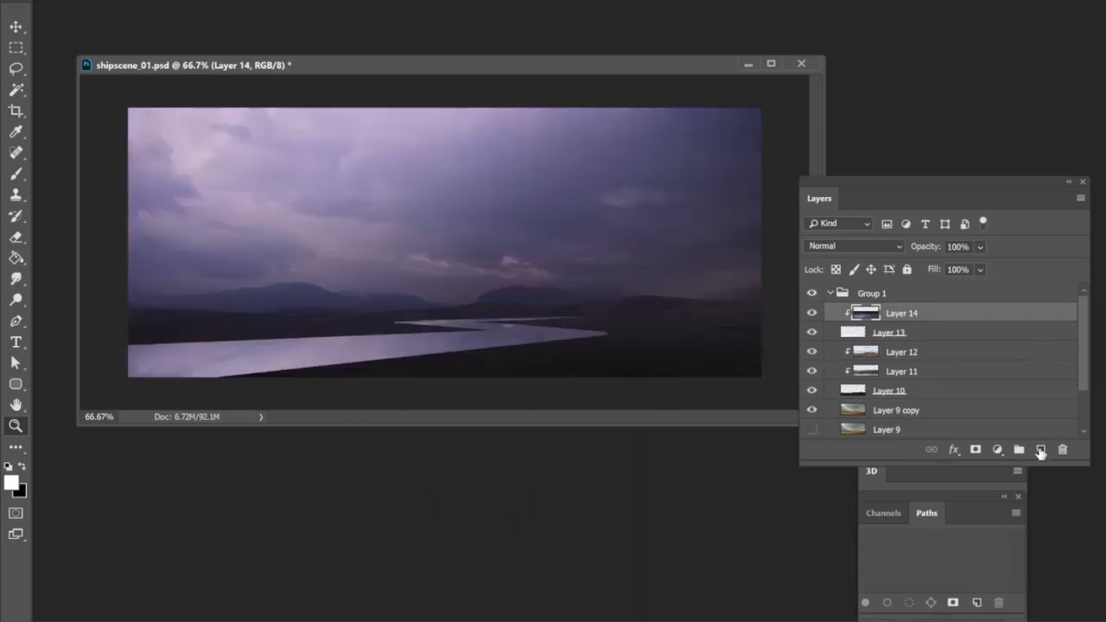
Create a new layer above Layer 14 and lasso a straight-edged spaceship hull outline, tapering to the left, across the sky.
left_click(1040, 450)
left_click(15, 69)
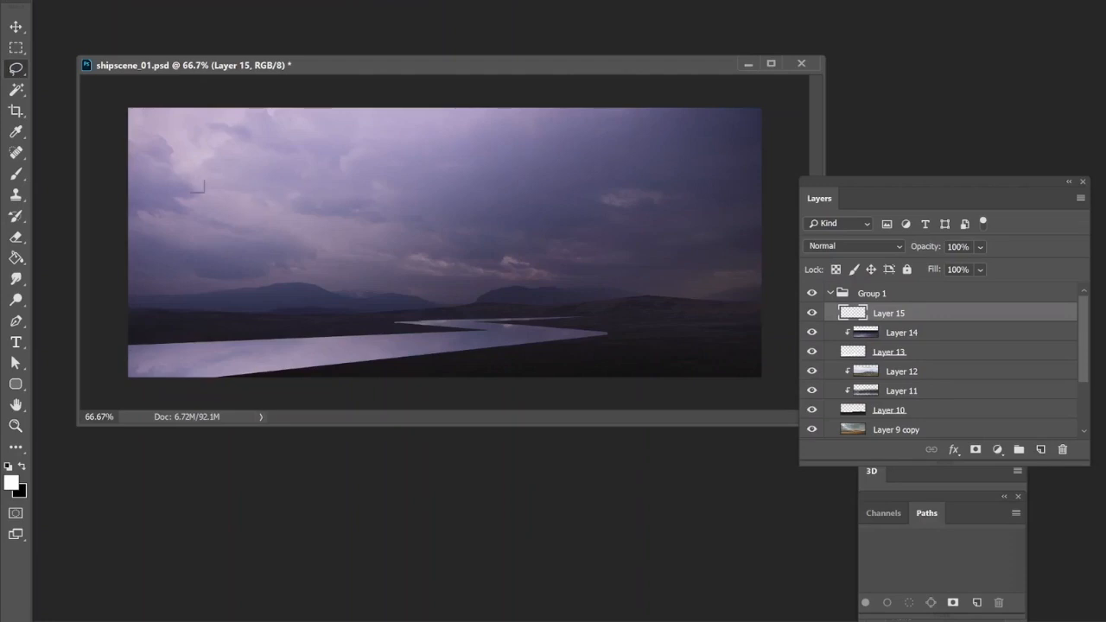
left_click(180, 152, "alt")
left_click(202, 191, "alt")
left_click(526, 295, "alt")
left_click(591, 271, "alt")
left_click(602, 259, "alt")
left_click(632, 244, "alt")
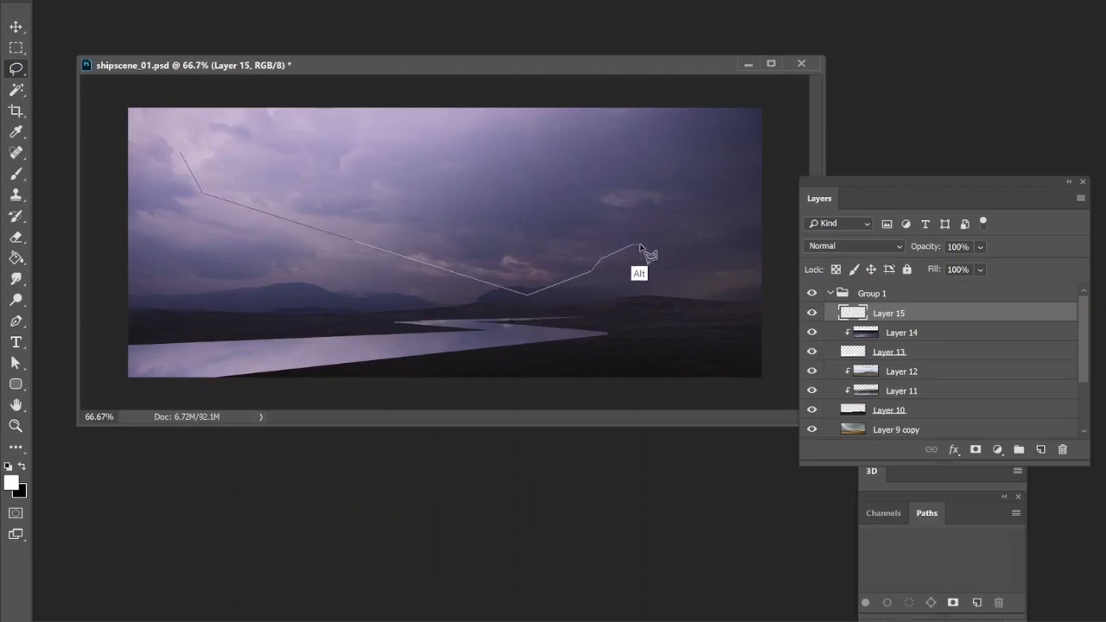
left_click(664, 232)
mouse_move(667, 184)
left_mouse_down()
mouse_move(595, 145)
mouse_move(518, 135)
mouse_move(513, 156)
mouse_move(443, 164)
left_mouse_up()
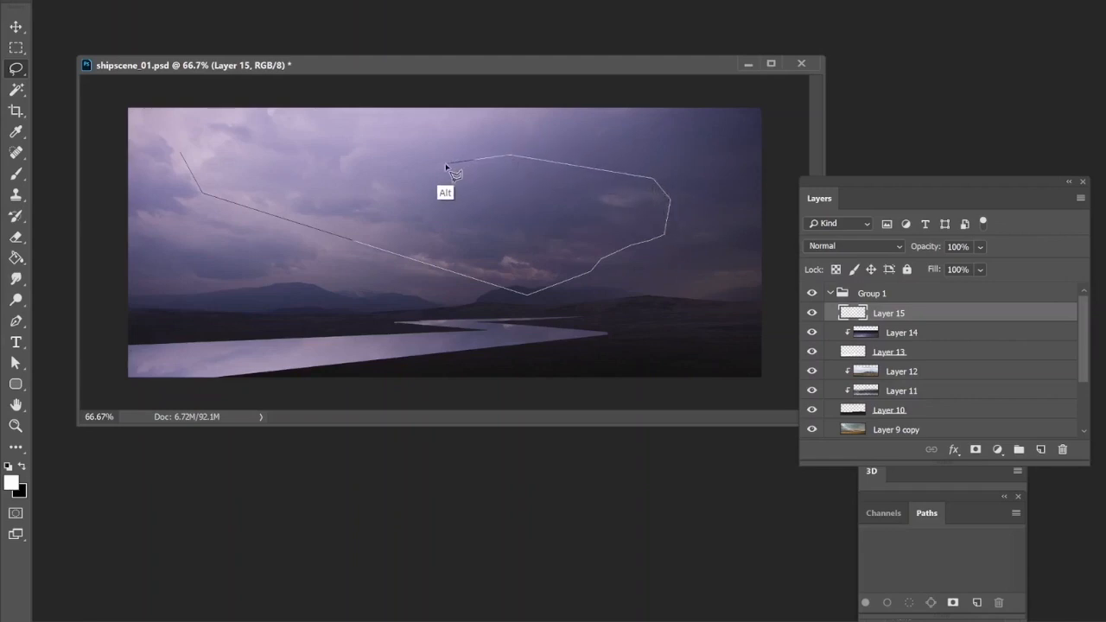
left_click(179, 155)
Make black the foreground color and fill the hull selection with it at 100% opacity in Normal mode.
left_click(15, 256)
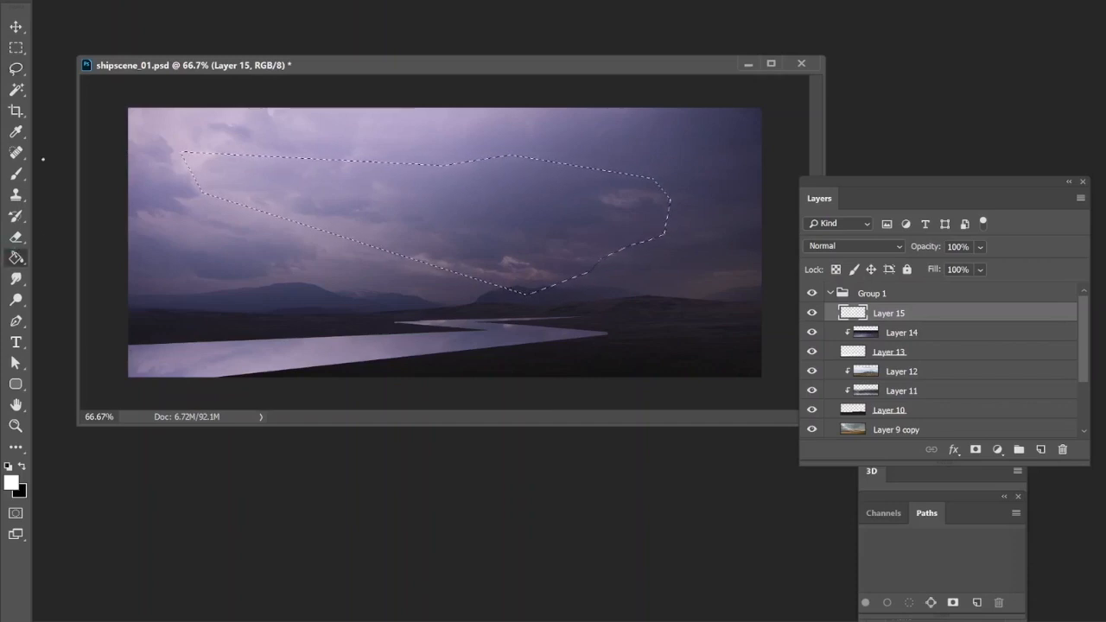
key("b")
key("x")
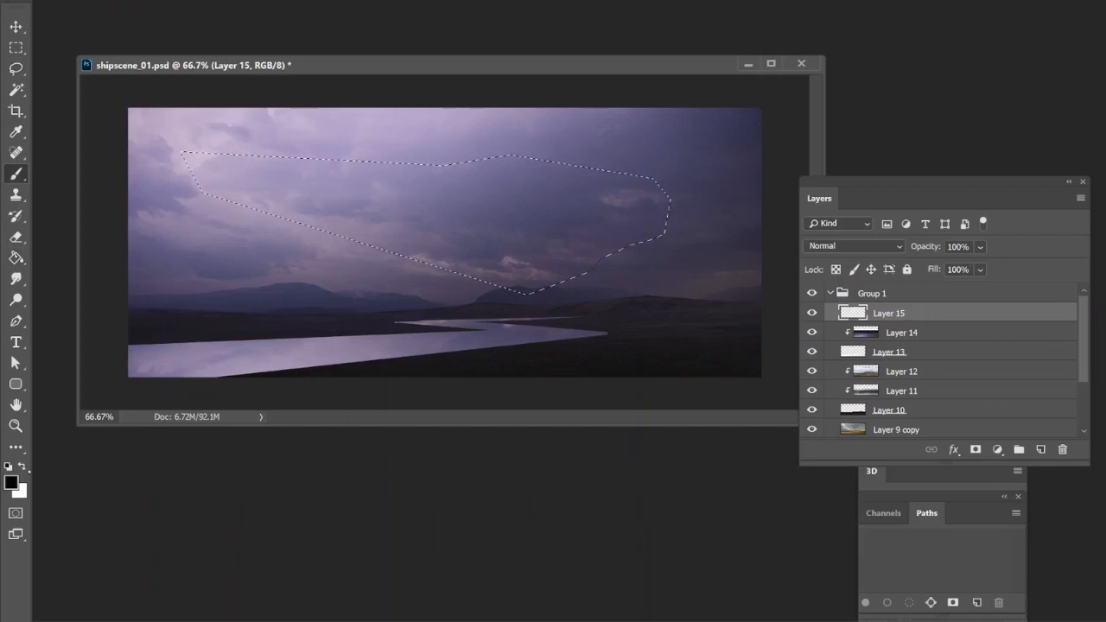
key("shift+BackSpace")
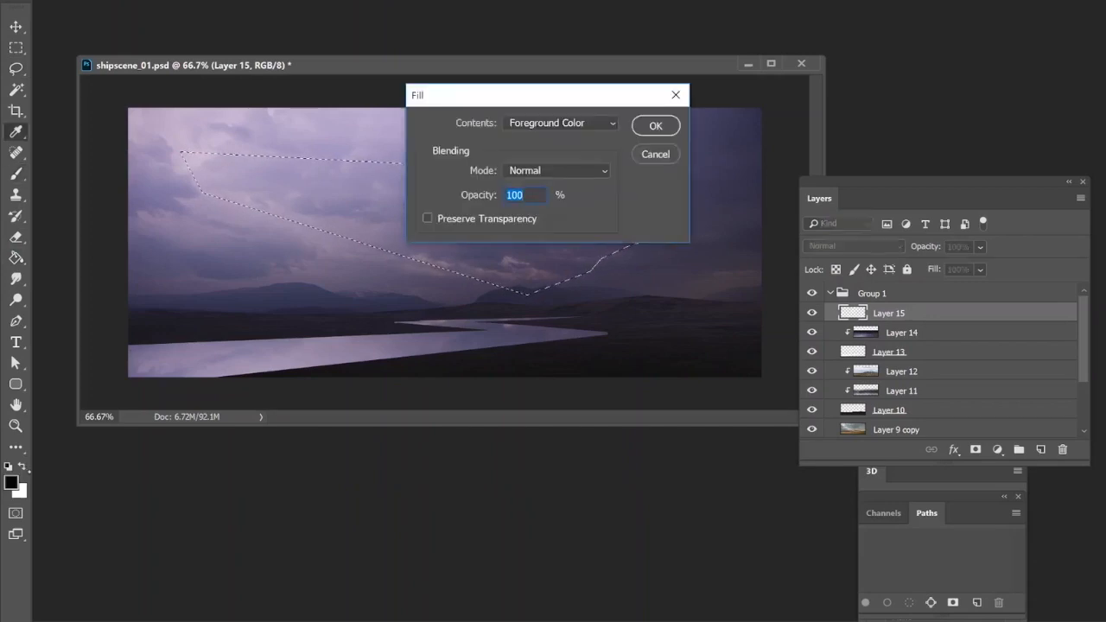
key("Return")
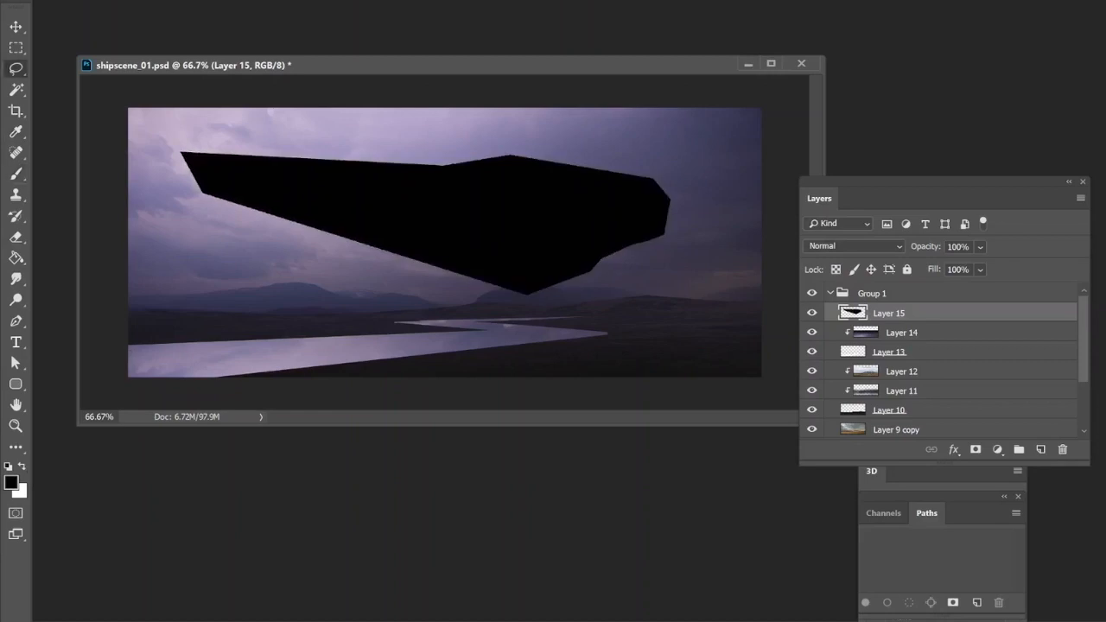
Add a black tapered fin rising from the hull's upper right side toward the image's upper right corner, and clear the selection.
left_click_drag(558, 213, 620, 209)
left_click(553, 182, "alt")
left_click(722, 125, "alt")
left_click(756, 126, "alt")
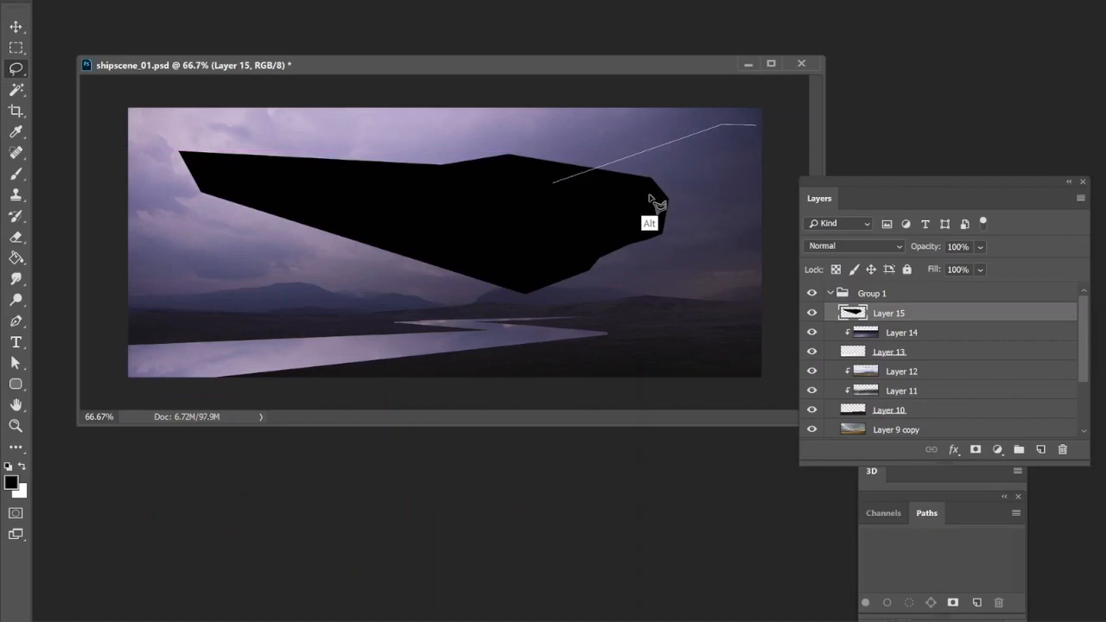
left_click(649, 194, "alt")
key("alt+BackSpace")
key("ctrl+d")
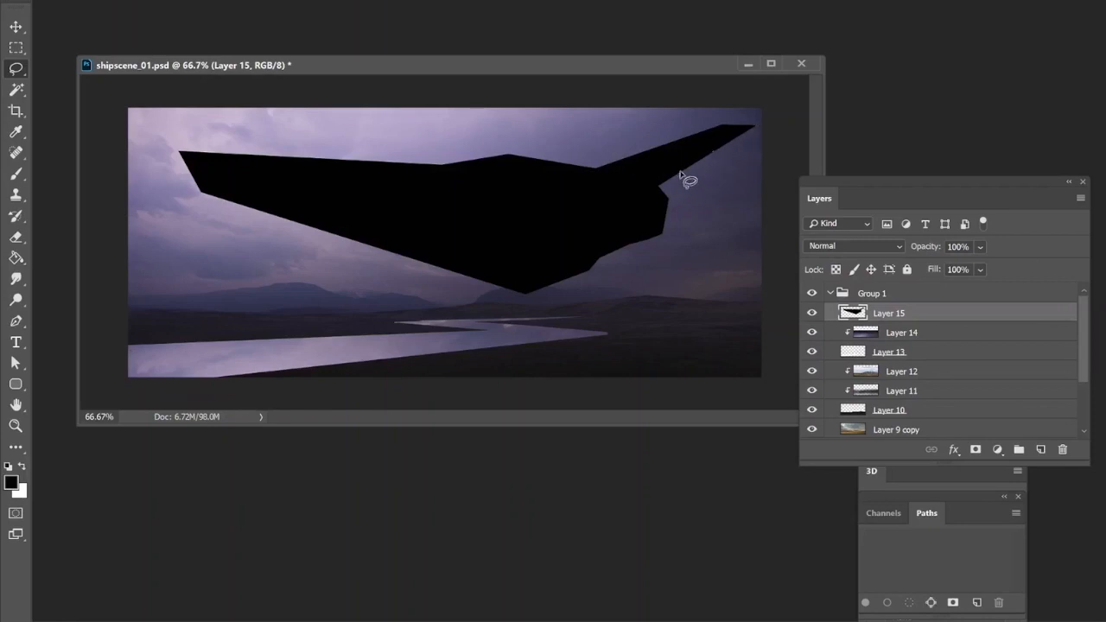
Select a narrow area inside the upper right fin and delete it to cut an opening.
left_click_drag(721, 146, 678, 167)
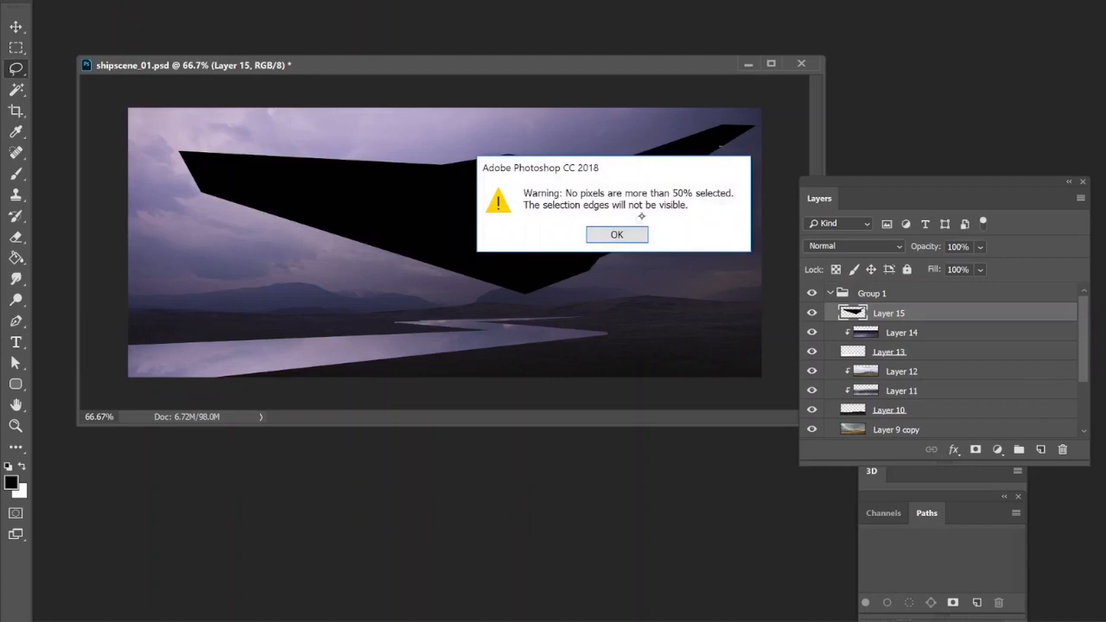
left_click(648, 232)
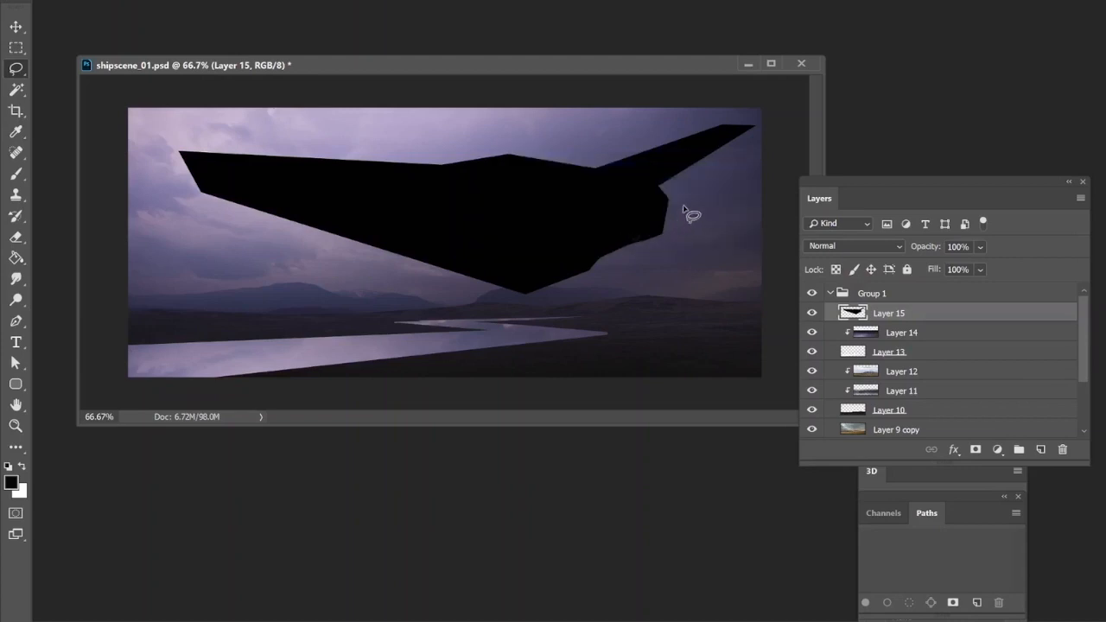
mouse_move(680, 169)
left_mouse_down()
mouse_move(651, 159)
mouse_move(749, 132)
left_mouse_up()
key("Delete")
Cut a second, smaller four-sided opening near the tip of the upper right fin and clear the selection.
left_click(692, 141, "alt")
left_click(724, 147, "alt")
left_click(742, 134, "alt")
left_click(709, 133, "alt")
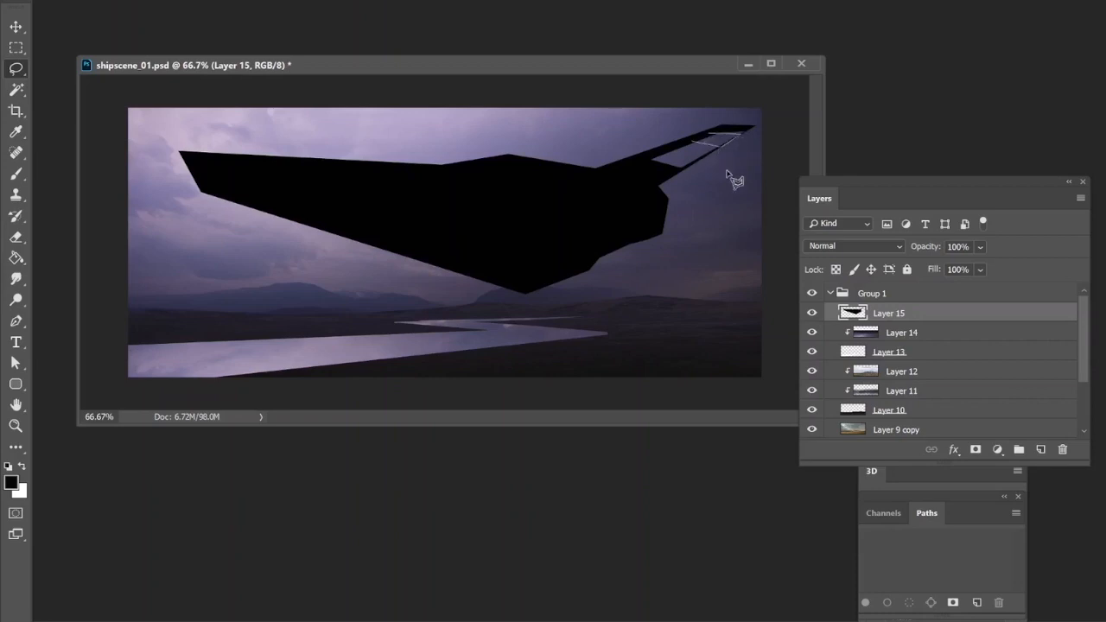
key("Delete")
key("ctrl+d")
key("shift+BackSpace")
key("Escape")
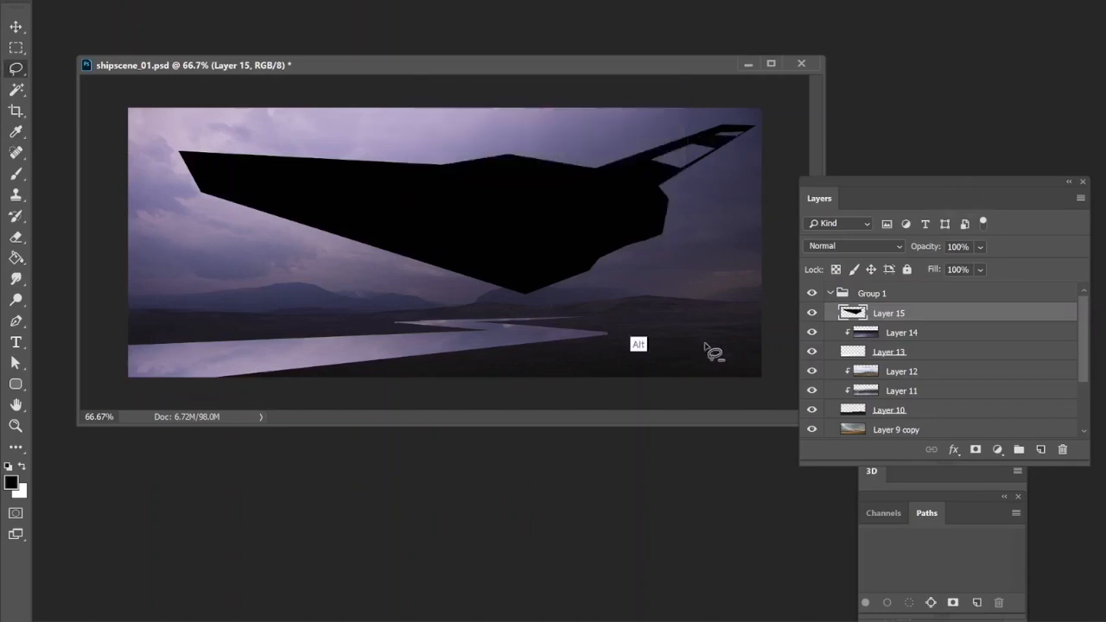
Lasso a long narrow fin from the hull's lower right edge down toward the image's lower right corner and fill it black.
left_click(569, 268)
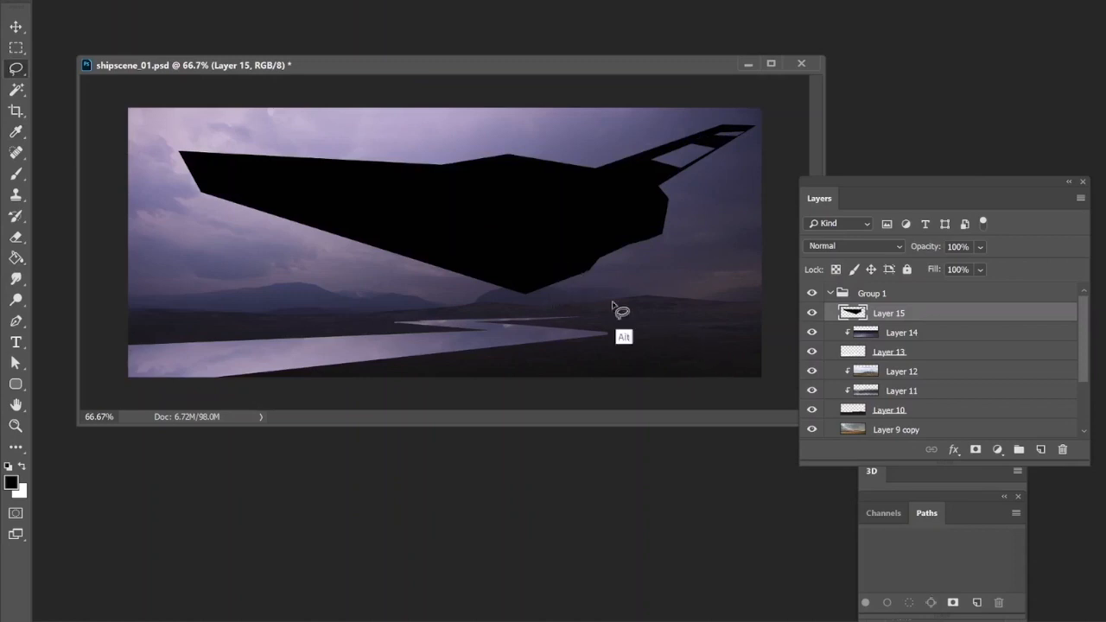
left_click(730, 365)
left_click(612, 269, "alt")
left_click(600, 267, "alt")
left_click(562, 252, "alt")
key("shift+F5")
key("Return")
key("ctrl+d")
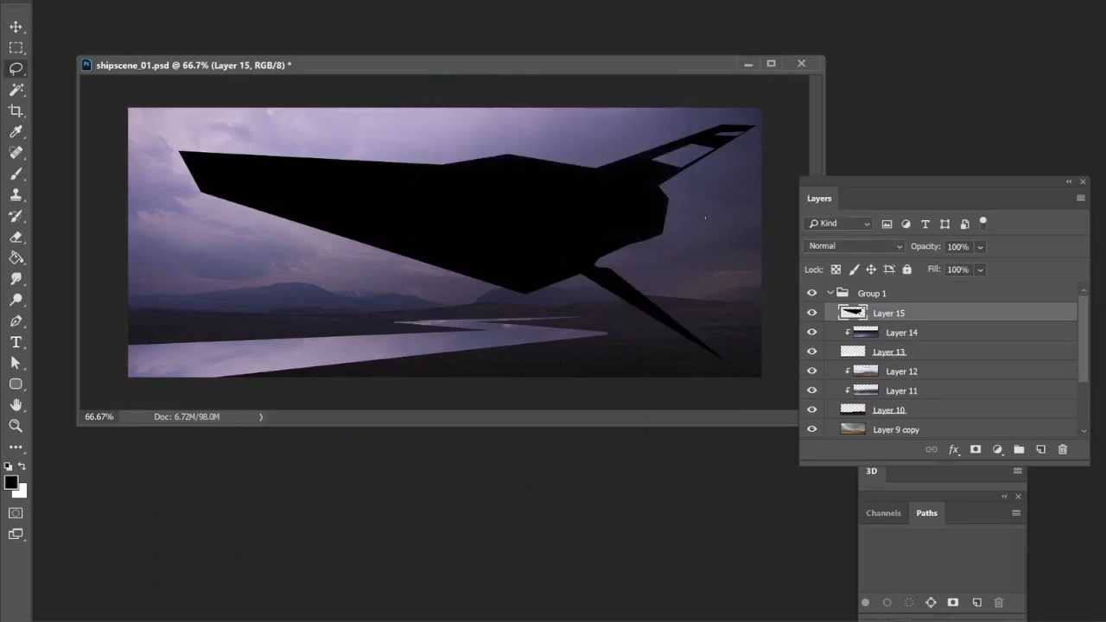
left_click(496, 271, "alt")
left_click(525, 313, "alt")
left_click(511, 266, "alt")
key("Return")
Thicken the lower right fin by filling a wider selection around it with black, and clear the selection.
left_click_drag(602, 260, 626, 263)
left_click(727, 361, "alt")
left_click(579, 268, "alt")
key("alt+BackSpace")
key("ctrl+d")
key("shift+BackSpace")
key("Return")
key("ctrl+d")
key("ctrl+alt+shift+f")
key("Escape")
Add a small pointed black fin under the lowest part of the hull and clear the selection.
left_click(504, 285, "alt")
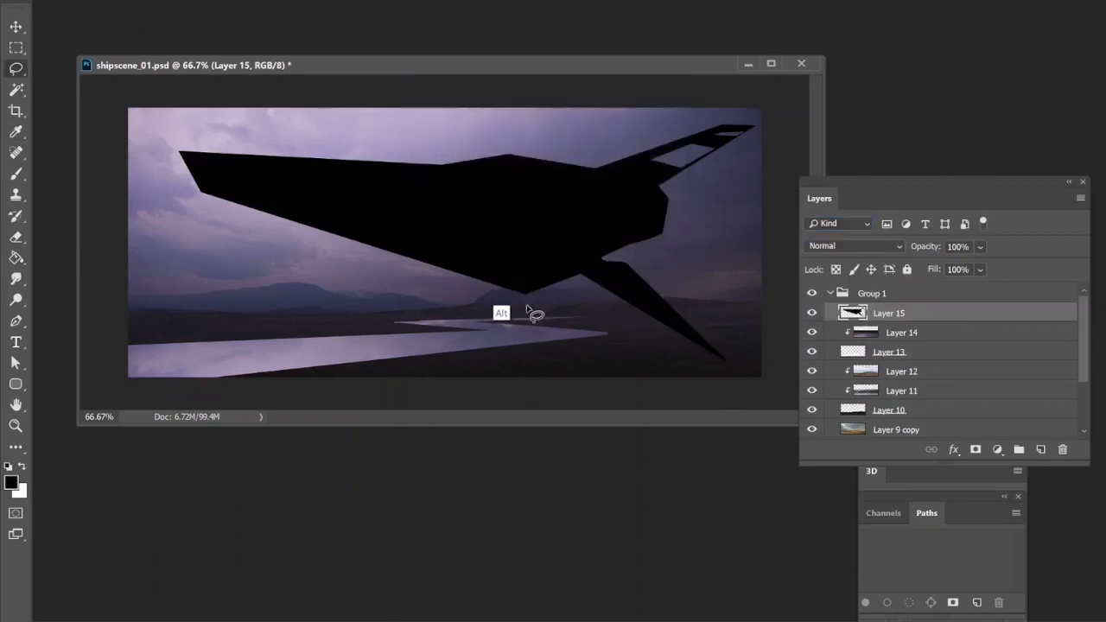
left_click(555, 318, "alt")
left_click(529, 279, "alt")
key("alt+BackSpace")
key("ctrl+d")
left_click(502, 284)
left_click(630, 234)
left_click_drag(485, 265, 490, 272)
left_click(522, 319)
left_click(508, 273)
left_click_drag(519, 292, 526, 307)
key("shift+F5")
key("Return")
key("ctrl+d")
key("Return")
Free-transform the whole ship silhouette and scale it down proportionally around its center.
mouse_move(648, 285)
left_mouse_down()
mouse_move(682, 283)
mouse_move(676, 245)
mouse_move(656, 283)
left_mouse_up()
key("ctrl+t")
left_click(624, 238)
key("ctrl+t")
left_click_drag(761, 116, 713, 158)
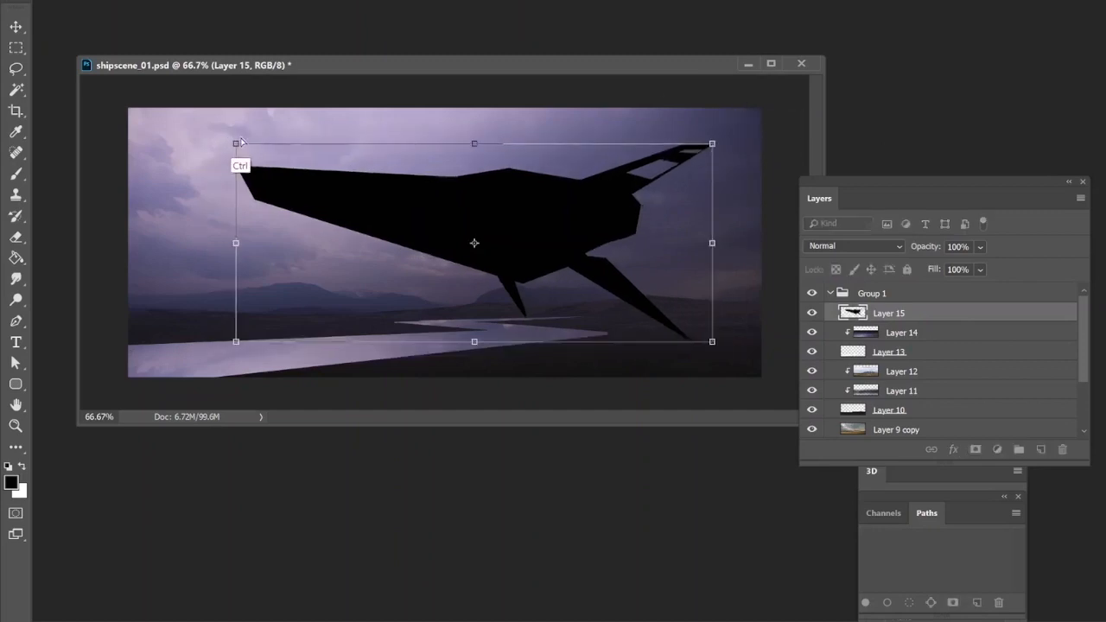
Distort the ship's perspective by pulling its upper left corner outward and shifting both right corners outward, then apply the transform.
left_click_drag(237, 141, 164, 122)
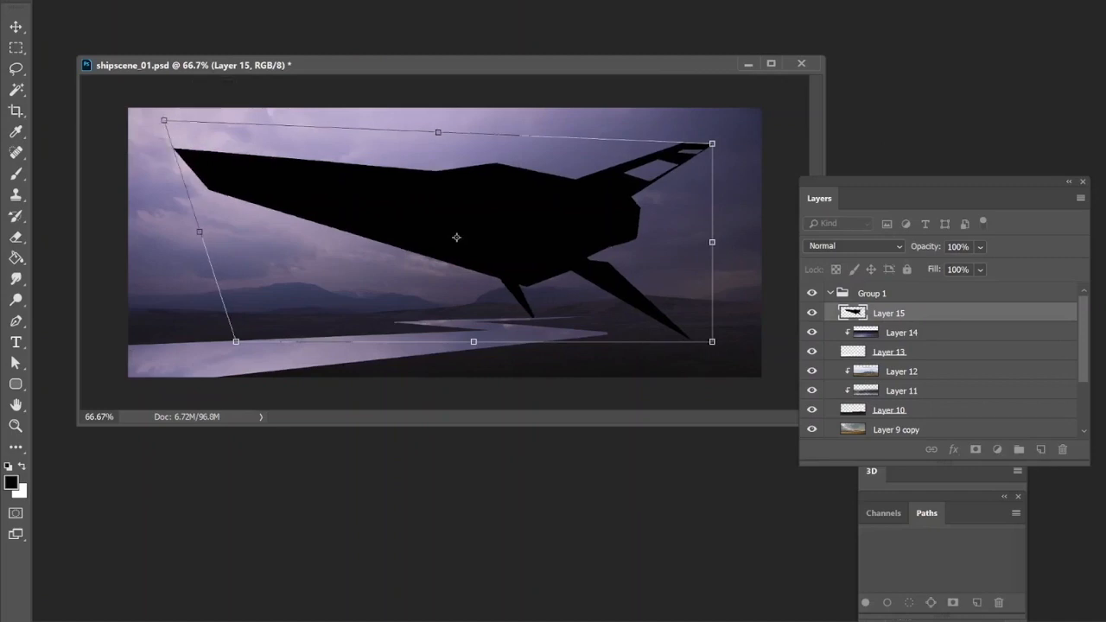
mouse_move(713, 343)
left_mouse_down()
mouse_move(733, 339)
mouse_move(702, 329)
left_mouse_up()
left_click_drag(712, 143, 780, 140)
left_click_drag(702, 329, 724, 328)
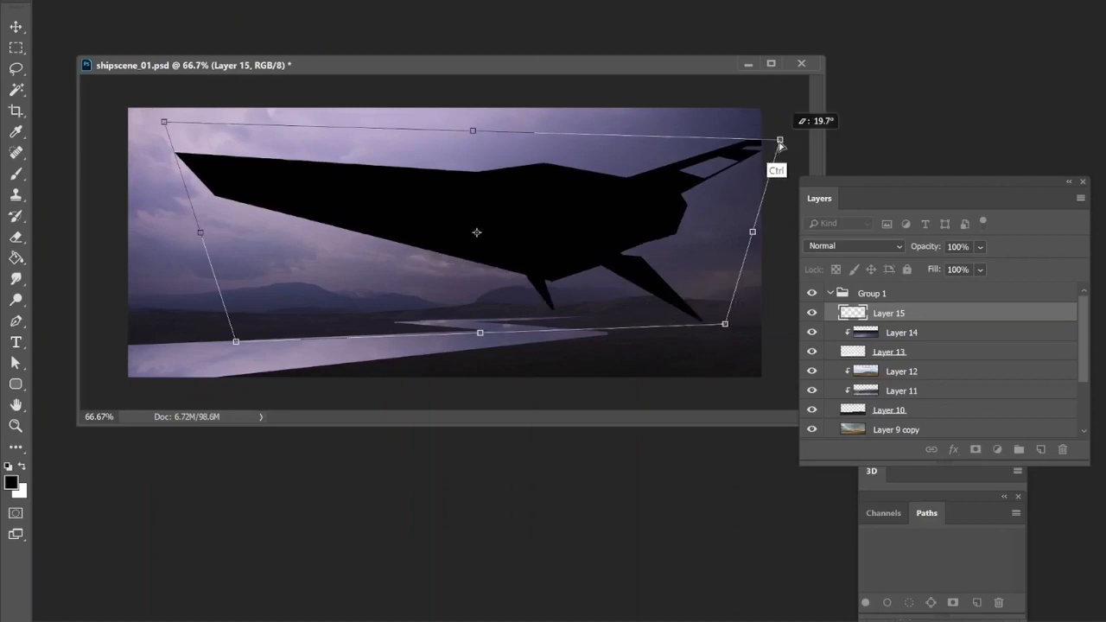
left_click_drag(781, 140, 756, 149)
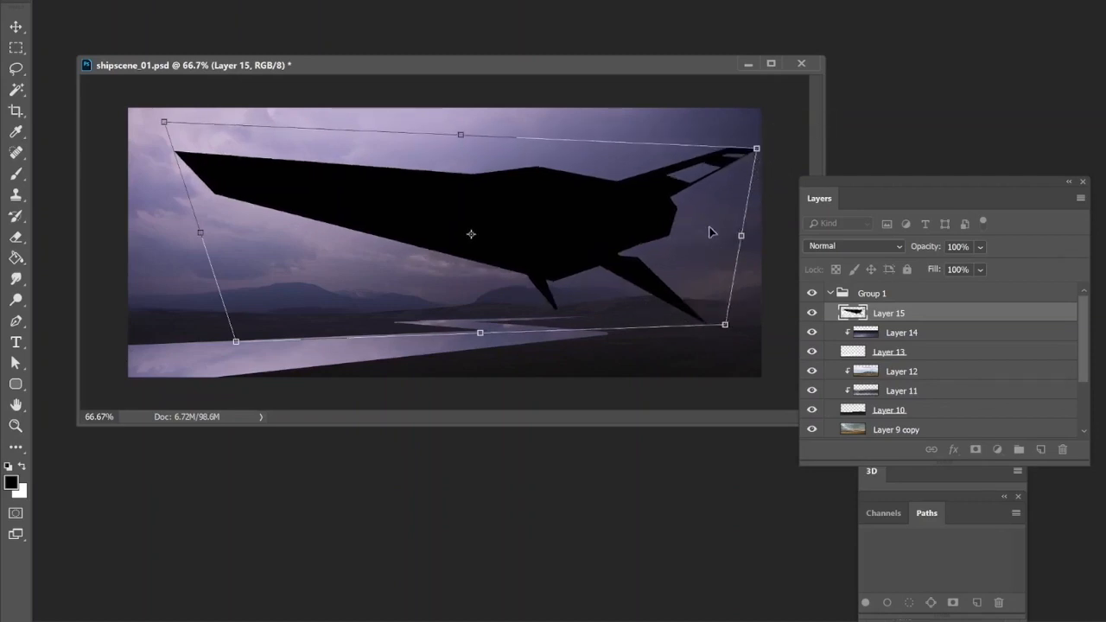
key("Return")
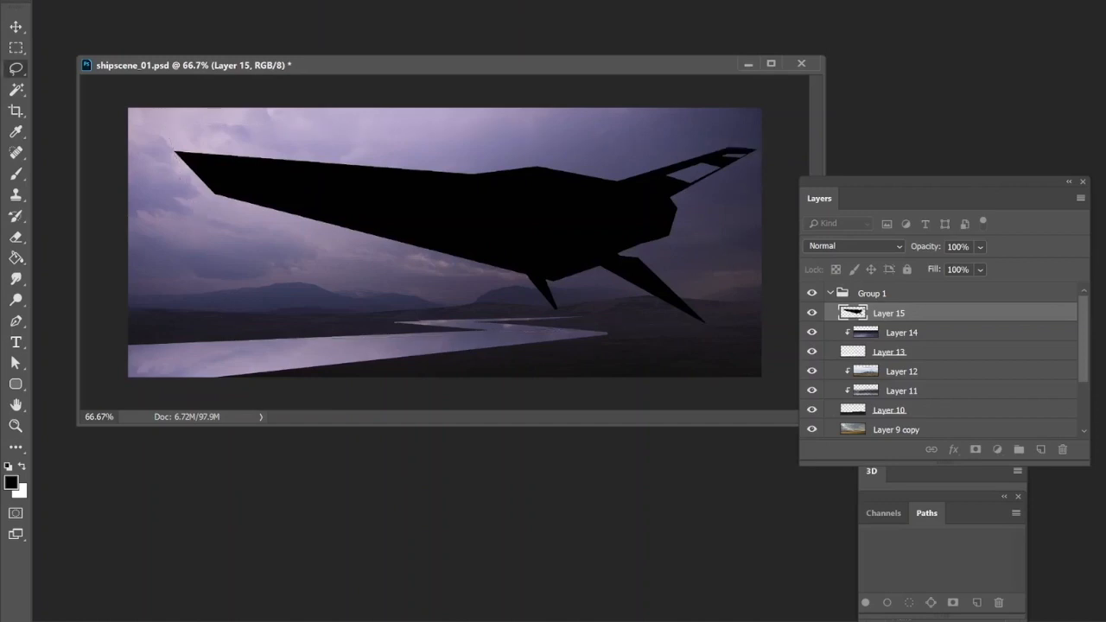
Scale the ship silhouette down to about 29.5 × 9 in and move it slightly higher in the sky.
key("l")
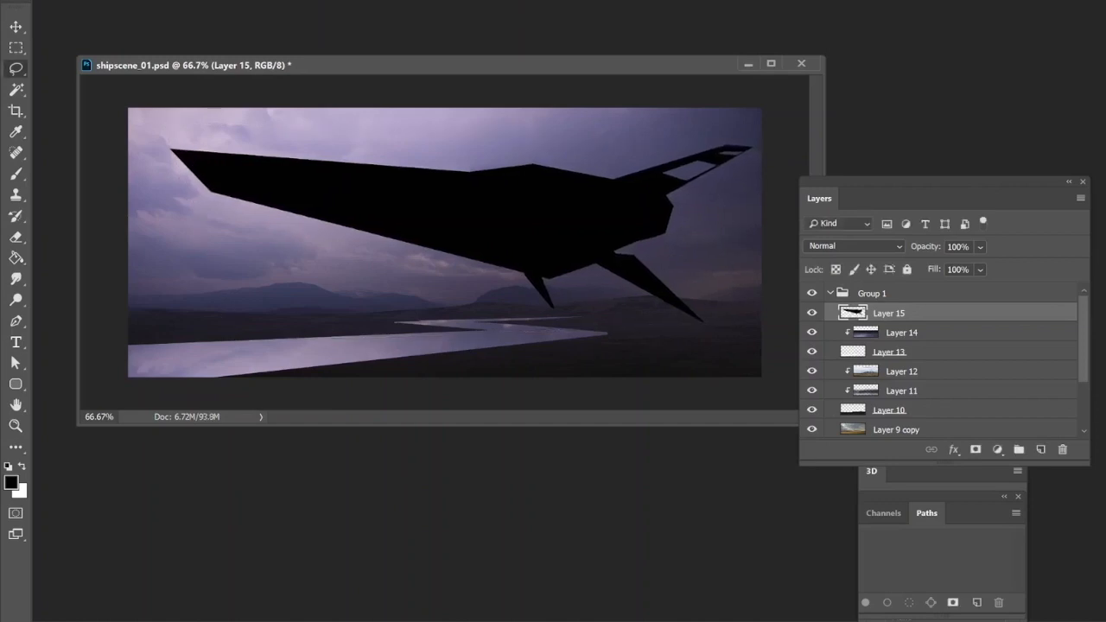
key("ctrl+t")
left_click_drag(753, 145, 731, 165)
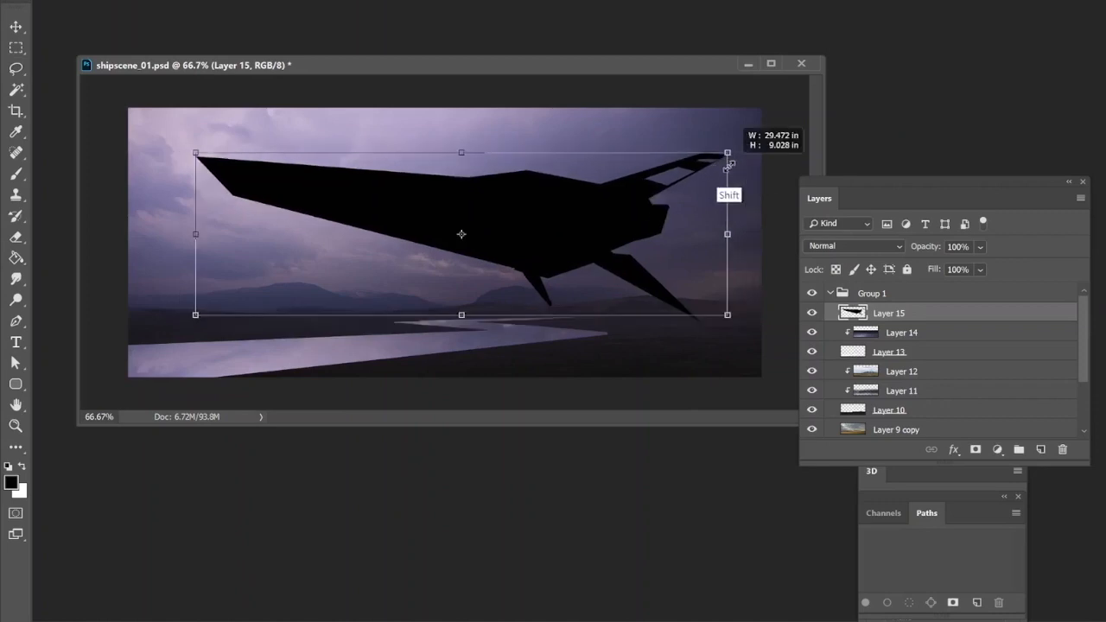
mouse_move(662, 221)
left_mouse_down()
mouse_move(657, 203)
mouse_move(645, 213)
mouse_move(664, 222)
left_mouse_up()
key("Return")
key("l")
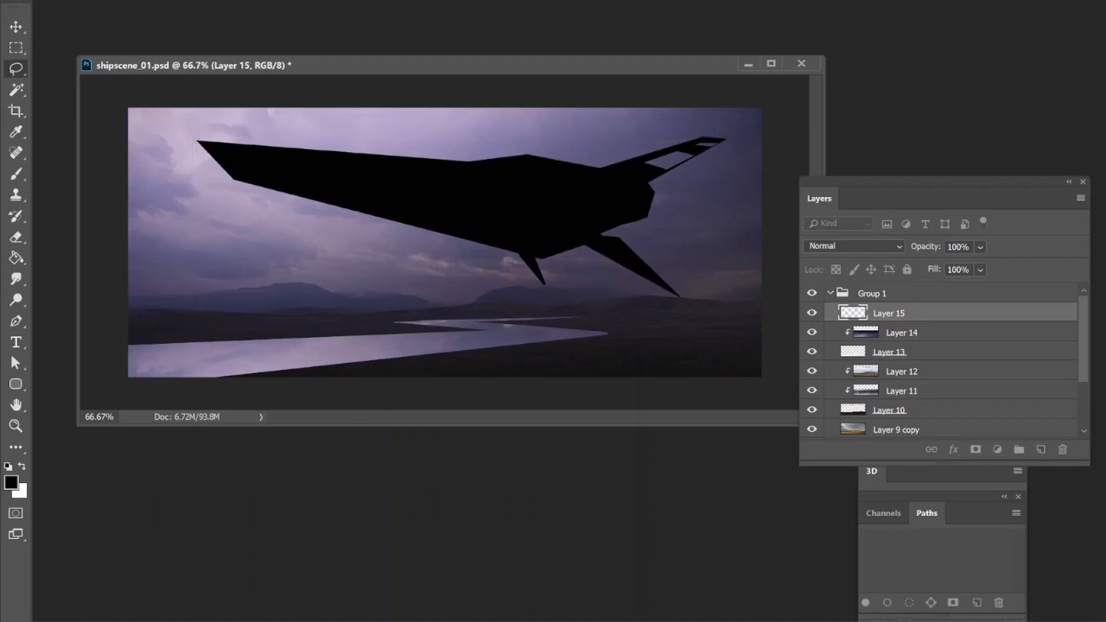
Marquee-select the upper right fin, enlarge it toward the image's upper right corner, and shift it slightly back onto the hull.
key("m")
mouse_move(634, 108)
left_mouse_down()
mouse_move(760, 178)
mouse_move(697, 164)
mouse_move(701, 173)
left_mouse_up()
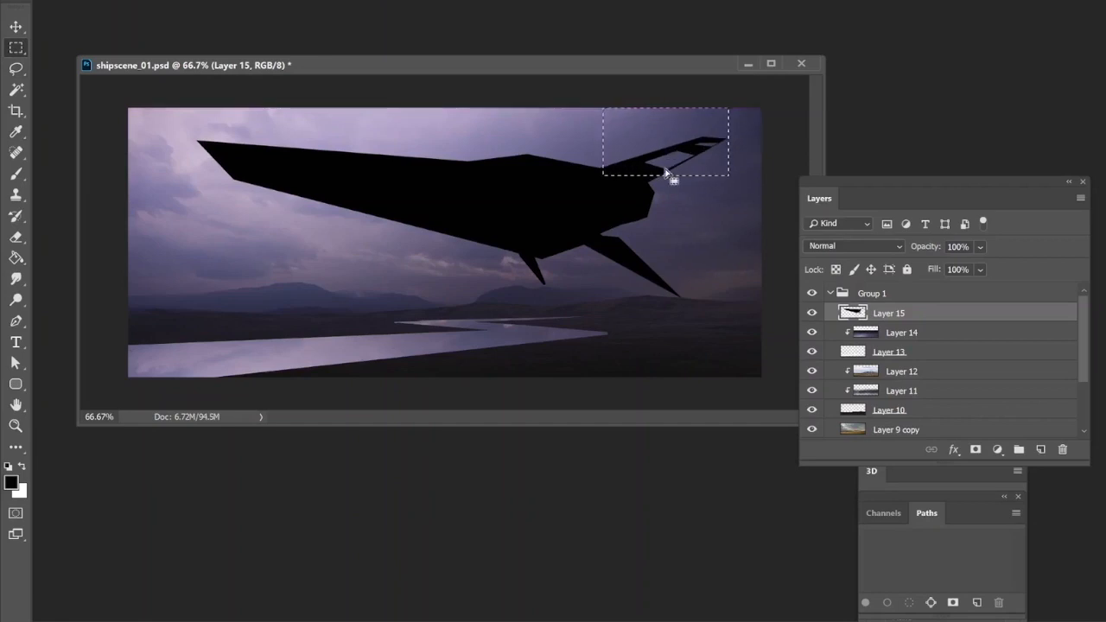
left_click_drag(623, 158, 678, 182)
key("ctrl+t")
left_click_drag(728, 108, 762, 89)
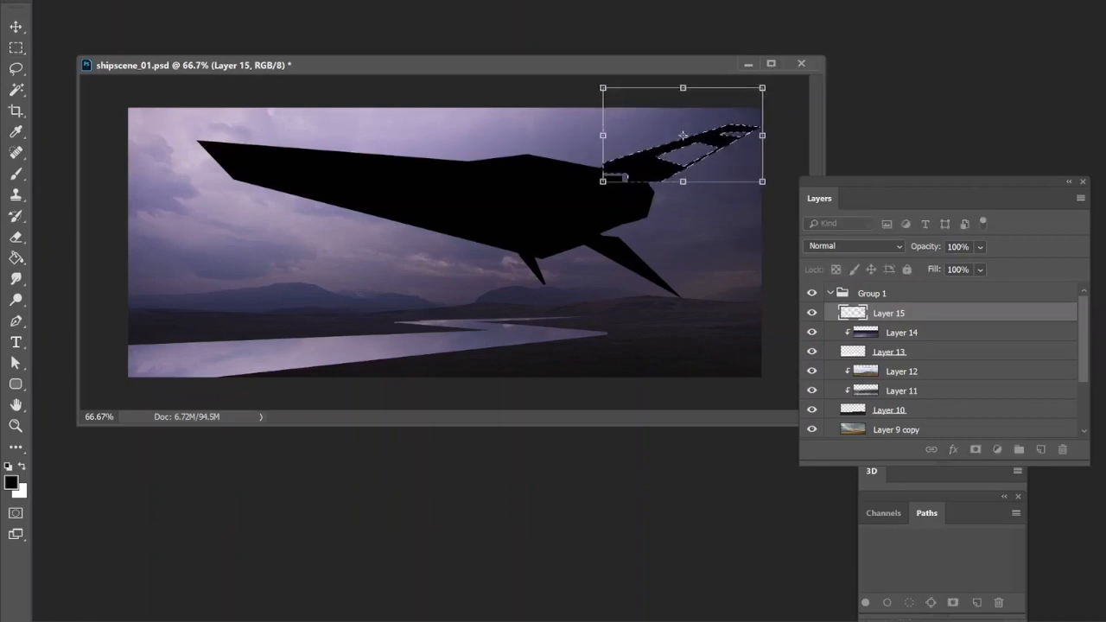
key("Return")
mouse_move(745, 171)
left_mouse_down()
mouse_move(733, 176)
mouse_move(744, 185)
left_mouse_up()
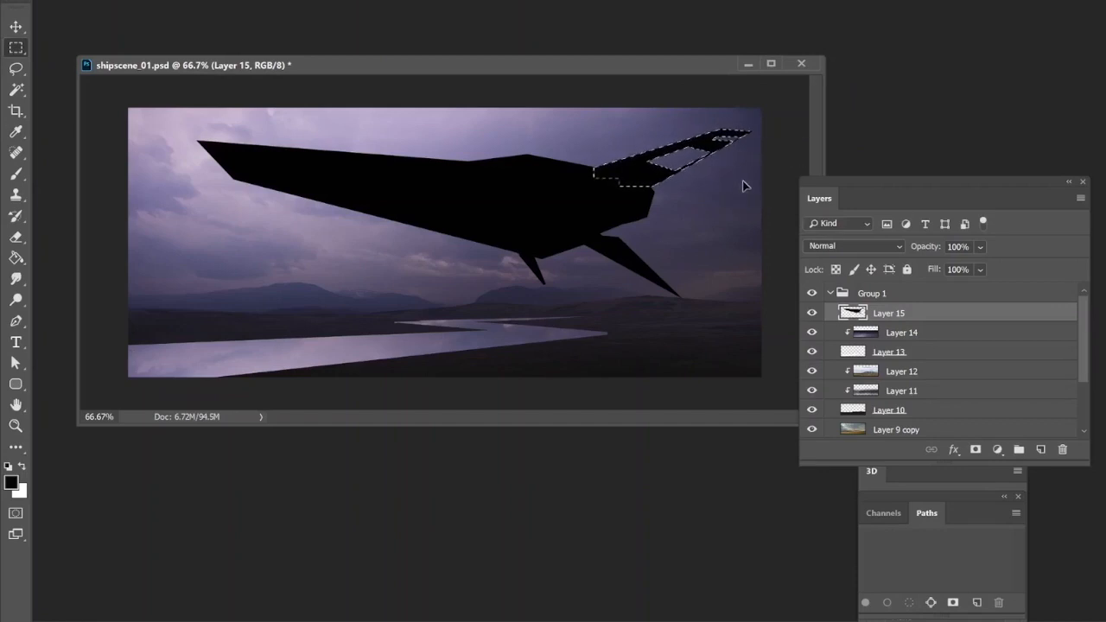